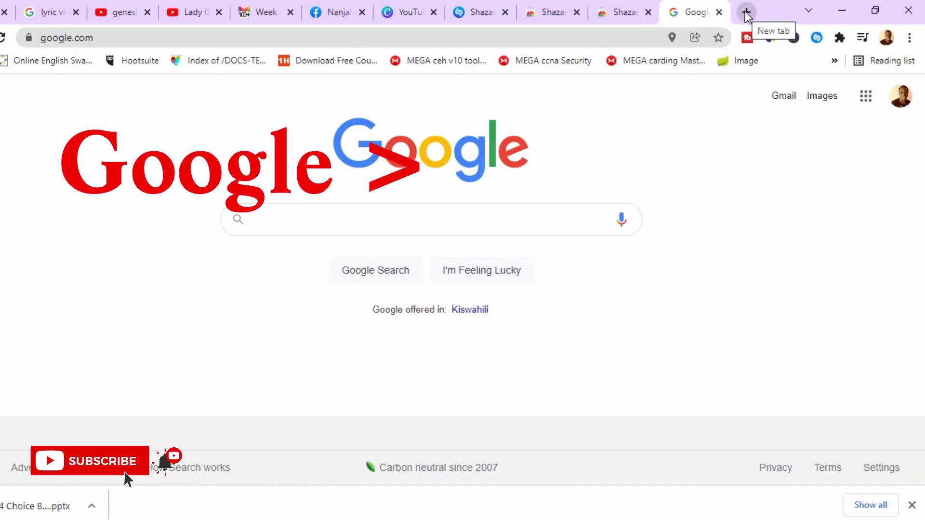
- Google 'shazam extension' in a new tab, zoom to 110%, and open the Chrome Web Store Shazam result
left_click(746, 13)
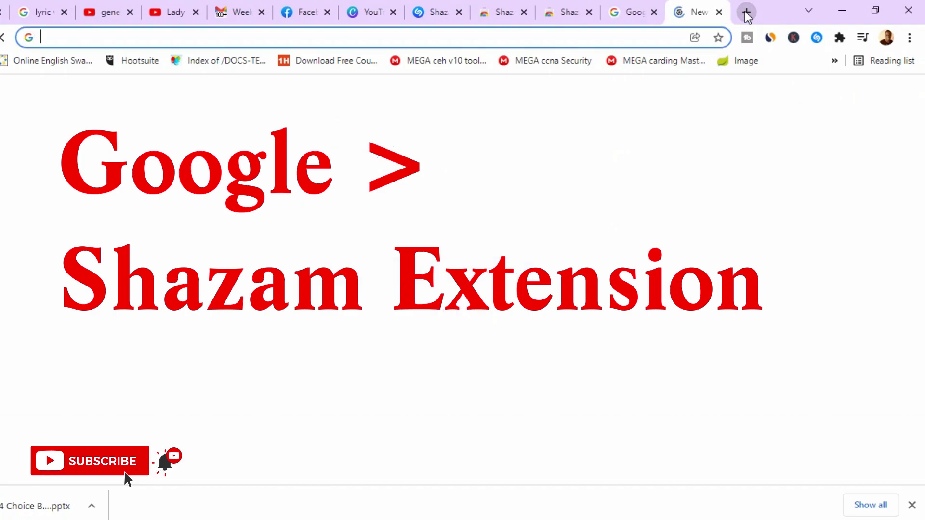
type("shazam")
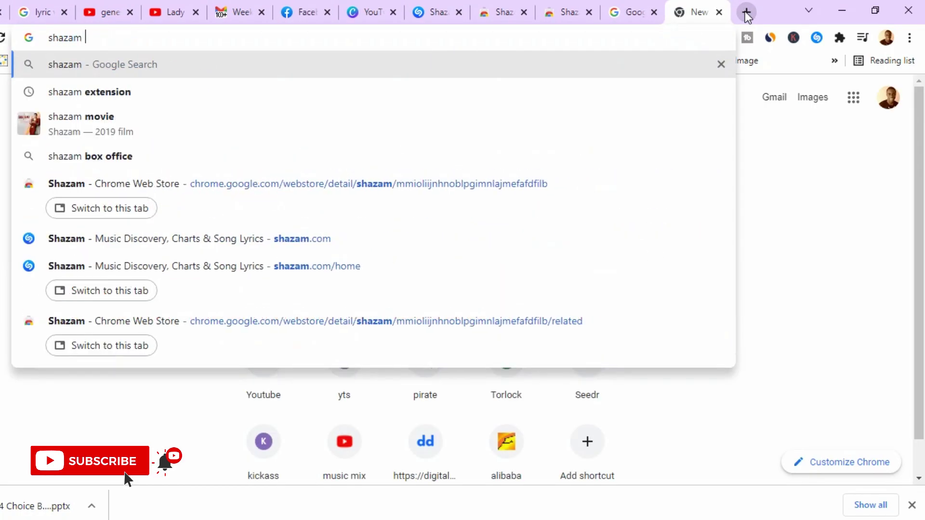
type(" exte")
key("Return")
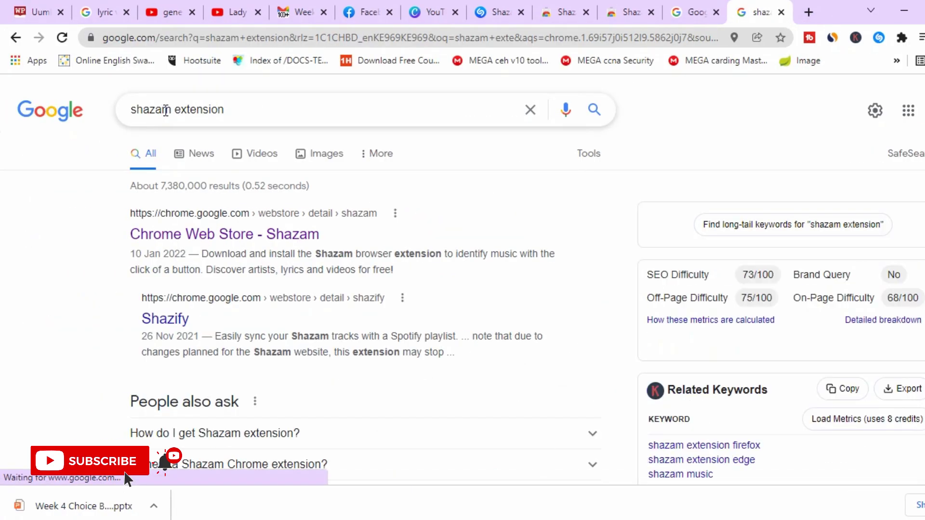
key("ctrl+plus")
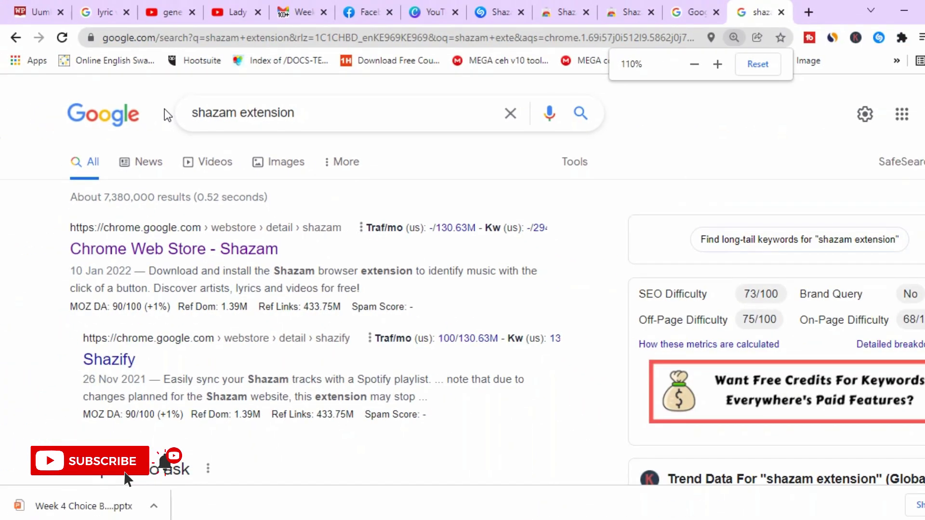
left_click(170, 256)
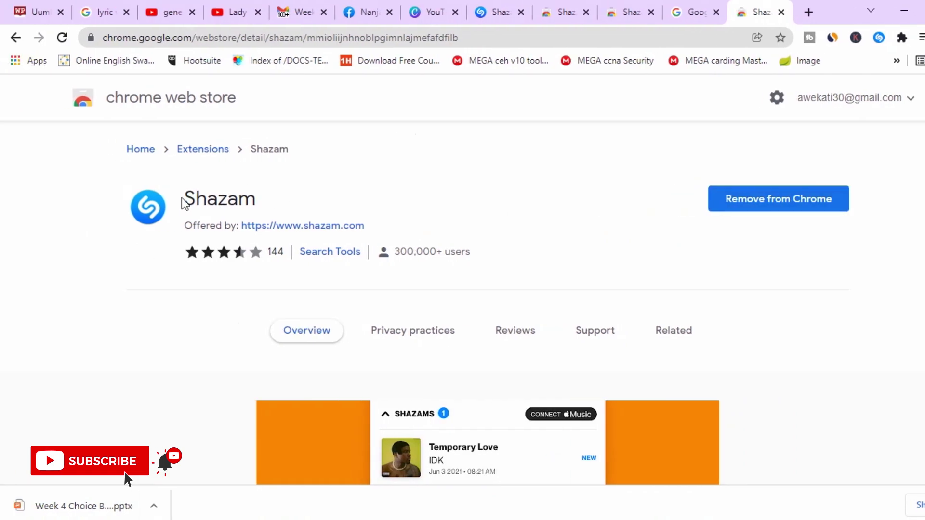
- Remove the installed Shazam extension, then add it back and confirm Add extension
left_click(789, 211)
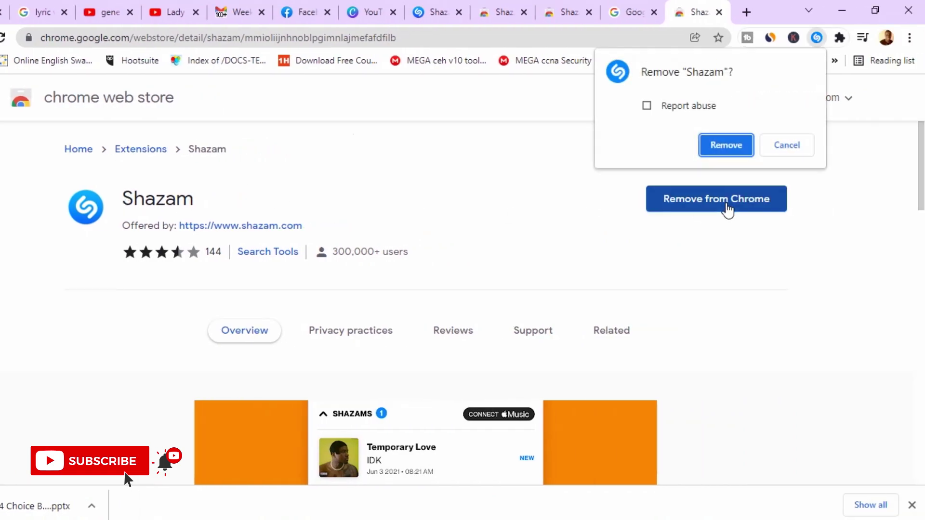
left_click(731, 147)
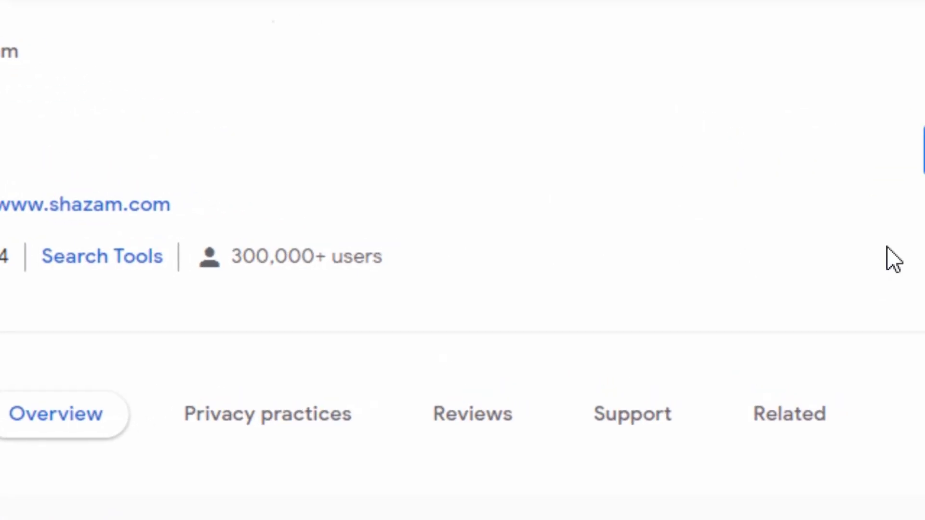
scroll(549, 360, "down", 2)
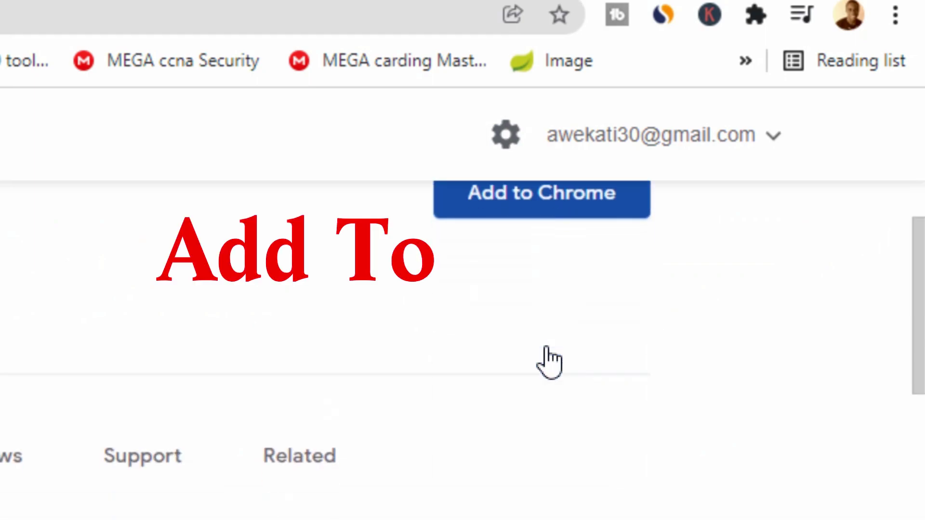
scroll(543, 241, "up", 3)
left_click(543, 347)
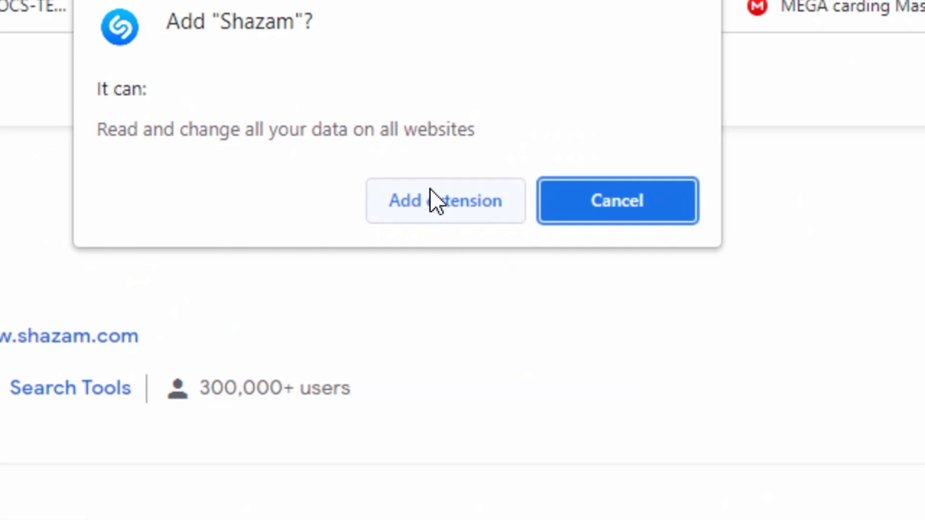
left_click(427, 198)
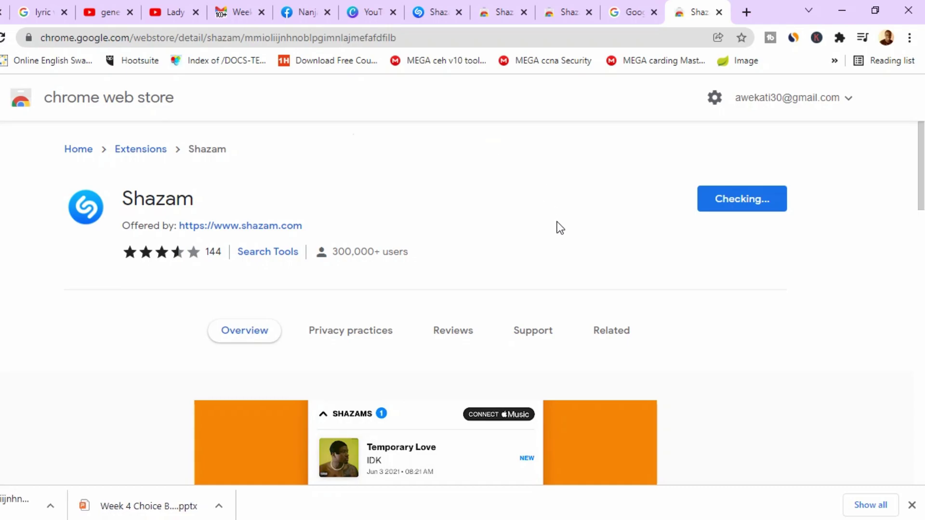
- Scroll the Shazam listing while it shows Checking... until the 'Shazam has been added to Chrome' notice appears
scroll(378, 236, "down", 3)
scroll(378, 234, "up", 2)
scroll(378, 234, "up", 1)
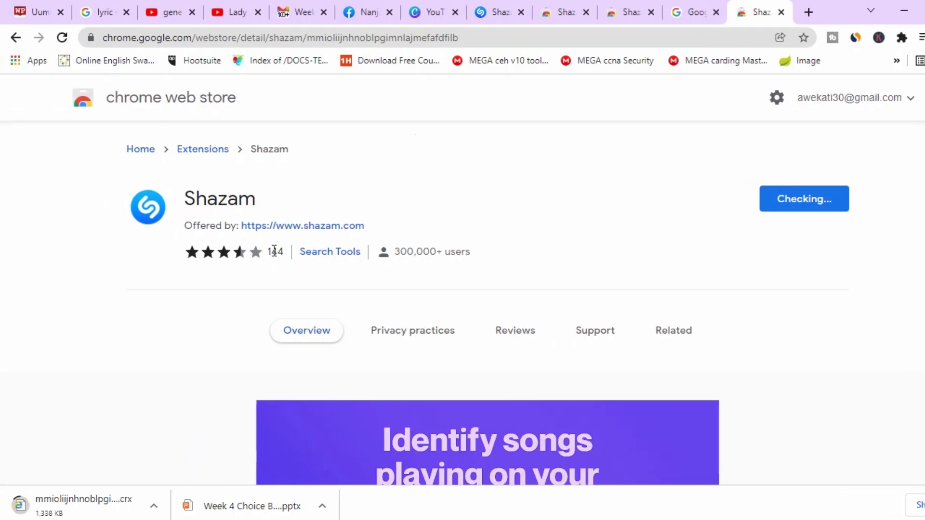
scroll(375, 299, "down", 6)
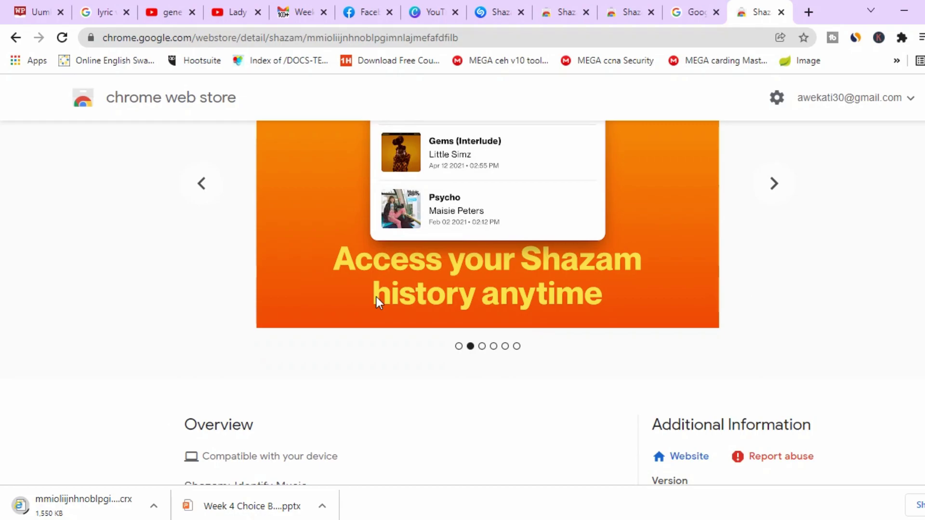
scroll(376, 297, "up", 6)
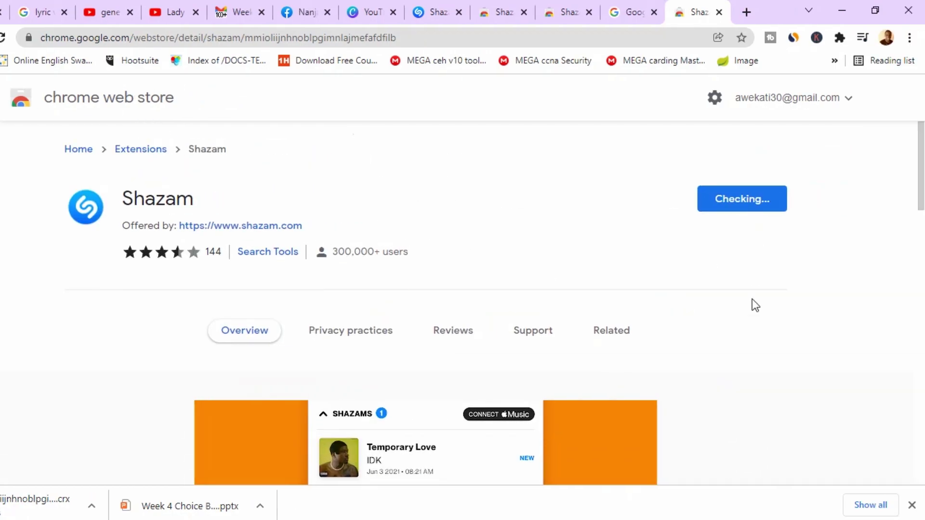
scroll(550, 354, "down", 10)
scroll(444, 350, "up", 7)
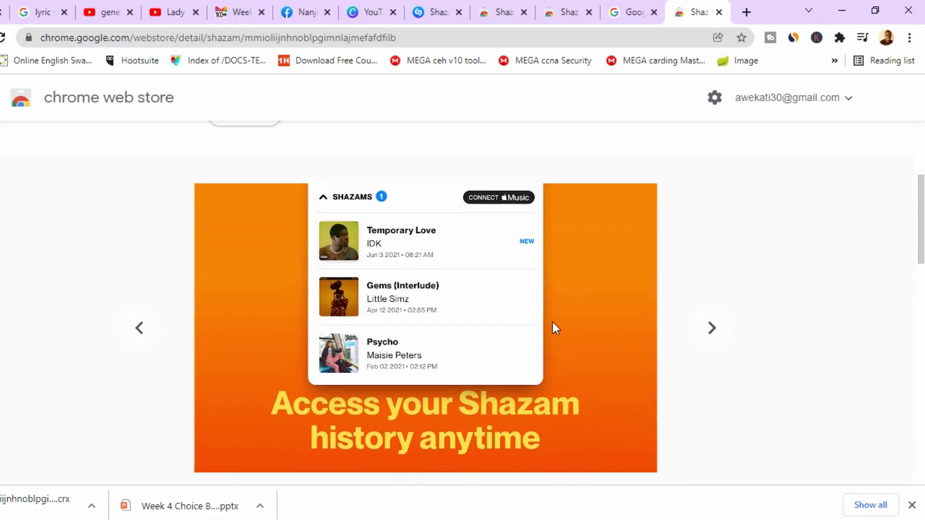
scroll(595, 294, "up", 4)
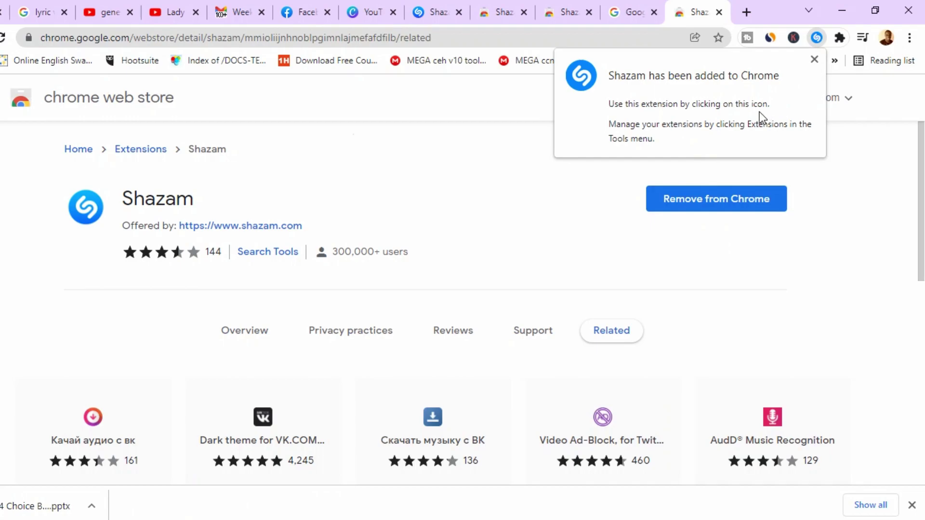
- Pin Shazam to the toolbar from the Extensions puzzle menu
left_click(840, 40)
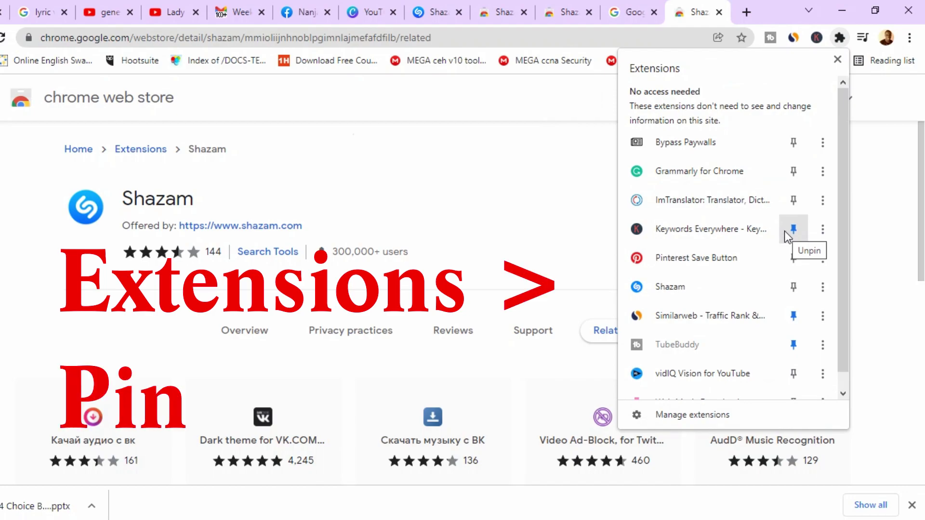
scroll(742, 241, "down", 1)
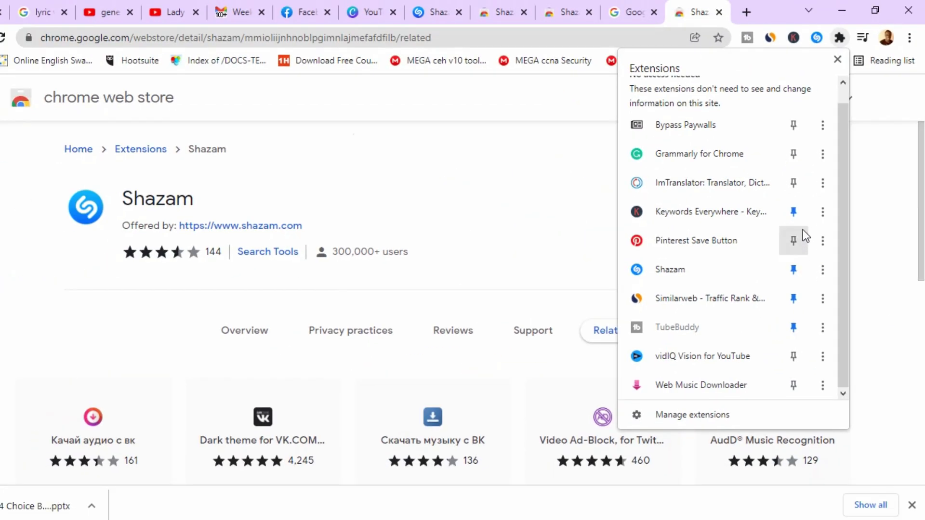
left_click(818, 39)
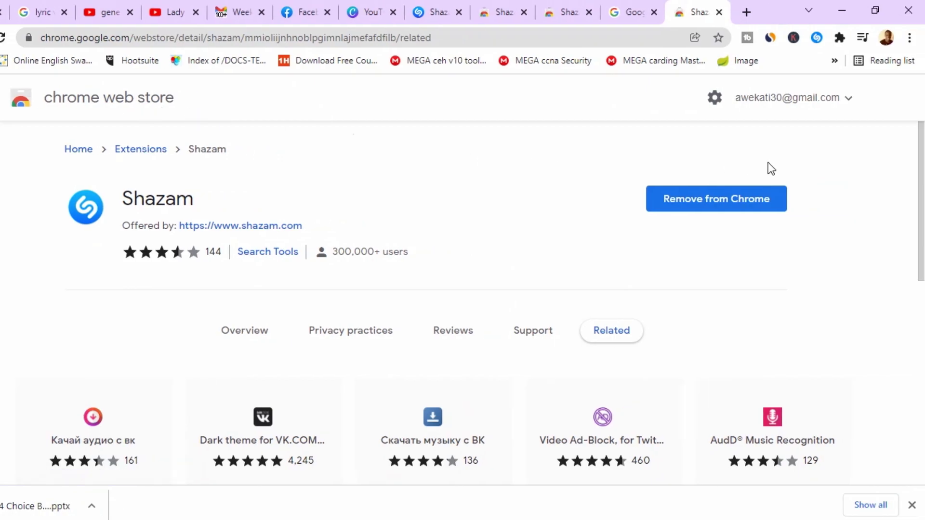
- On the Shallow video tab, delete 'lady gaga' from the YouTube search query
left_click(746, 13)
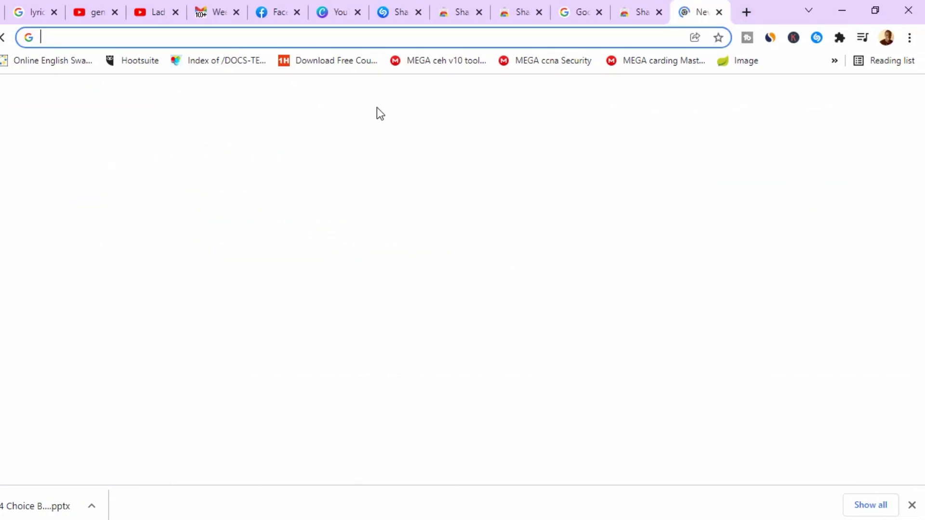
left_click(153, 20)
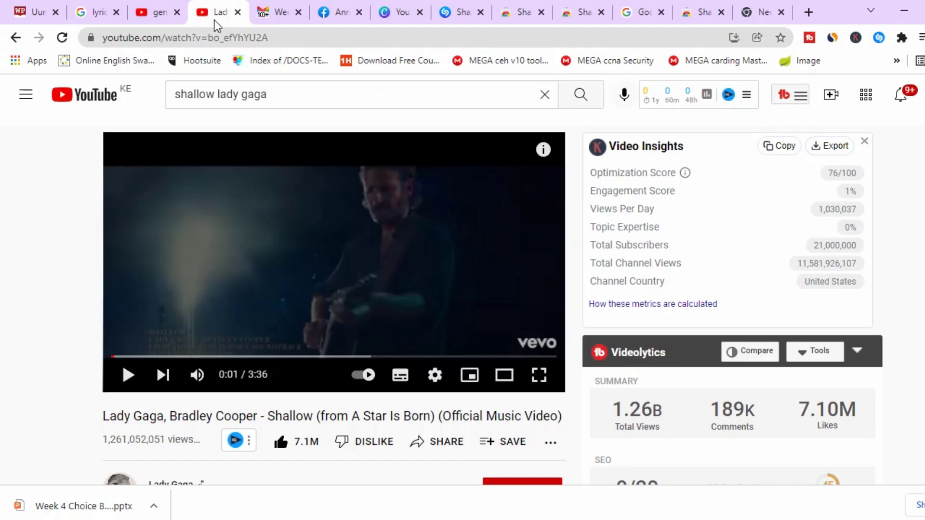
left_click(245, 91)
left_click_drag(241, 95, 302, 96)
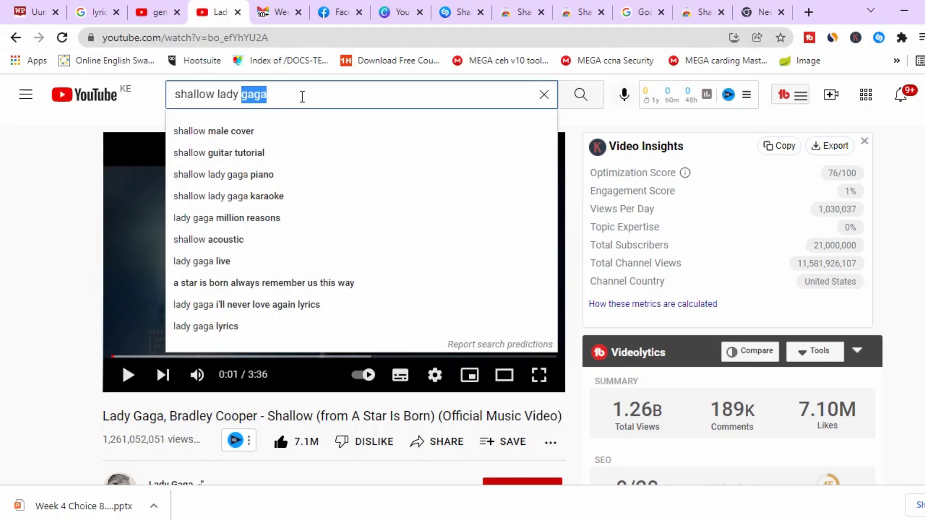
left_click_drag(239, 95, 217, 95)
key("BackSpace")
key("BackSpace")
key("BackSpace")
key("BackSpace")
key("BackSpace")
key("BackSpace")
key("BackSpace")
key("BackSpace")
key("BackSpace")
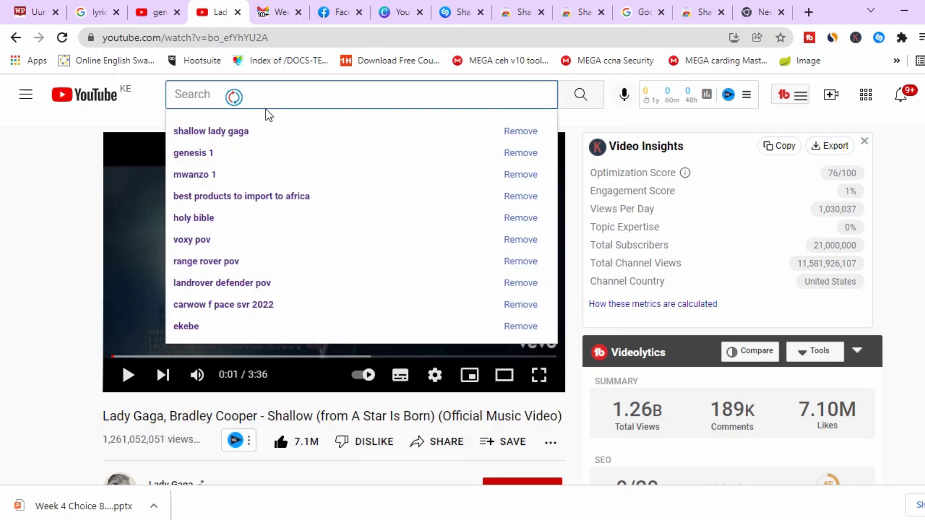
left_click(27, 140)
scroll(276, 263, "down", 1)
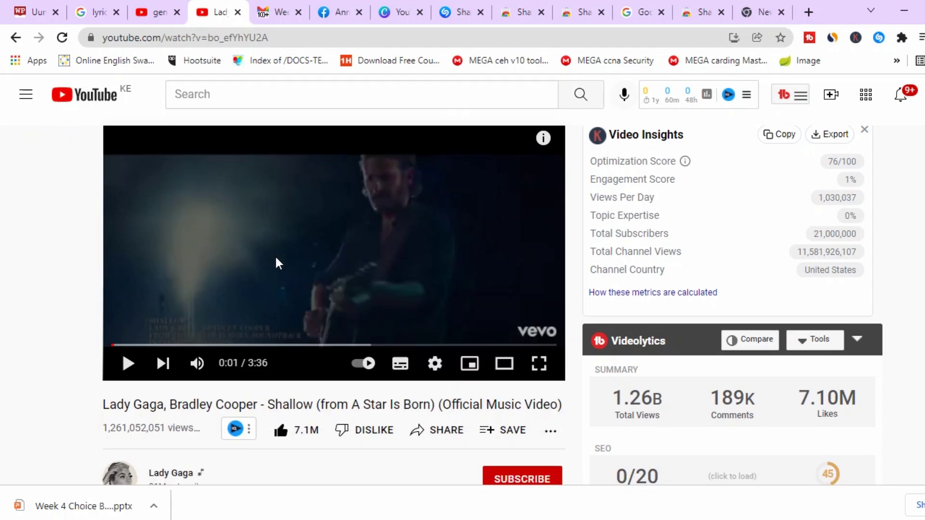
scroll(276, 263, "down", 2)
scroll(276, 263, "up", 3)
- Rerun the past 'shallow lady gaga' search from YouTube home and play the official Shallow video
left_click(86, 95)
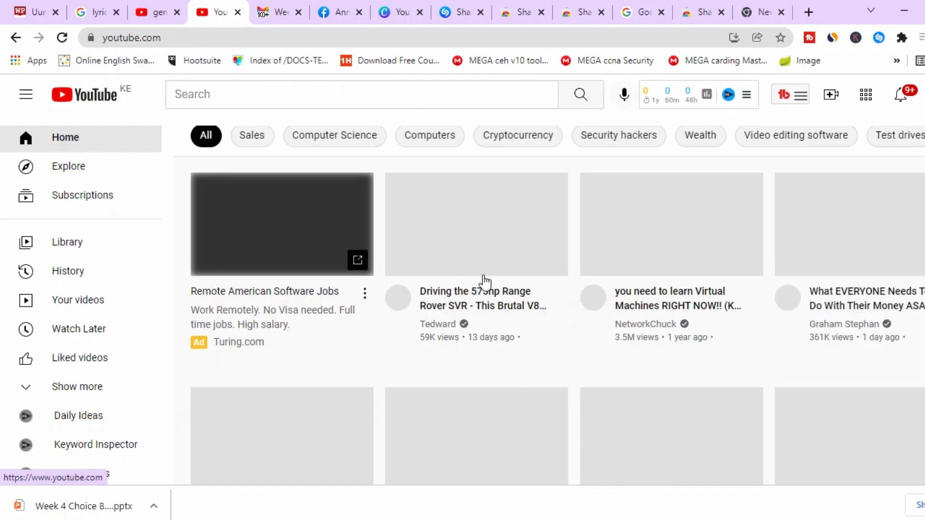
left_click(419, 95)
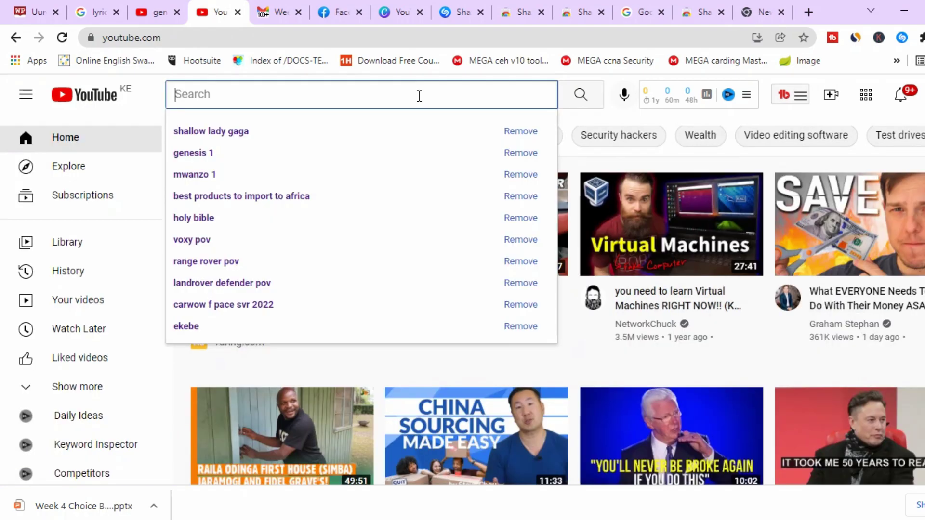
key("Down")
key("Return")
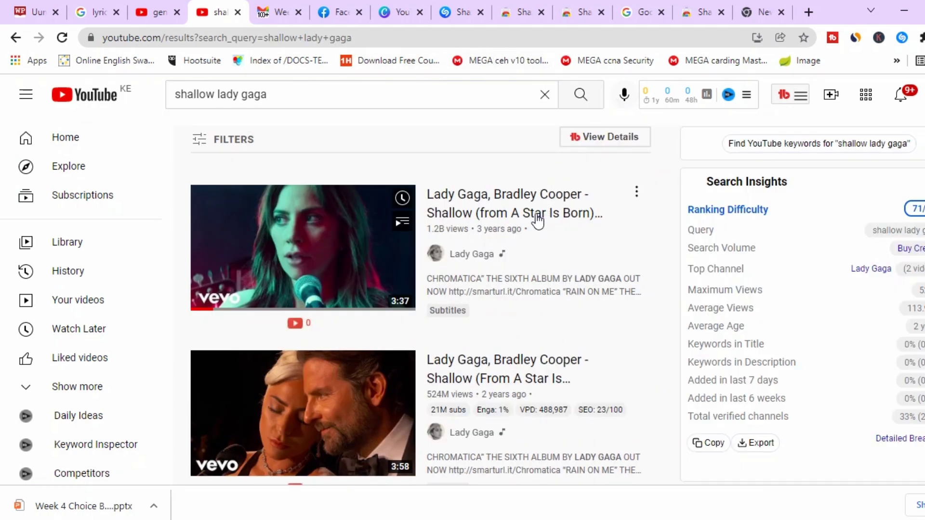
left_click(534, 216)
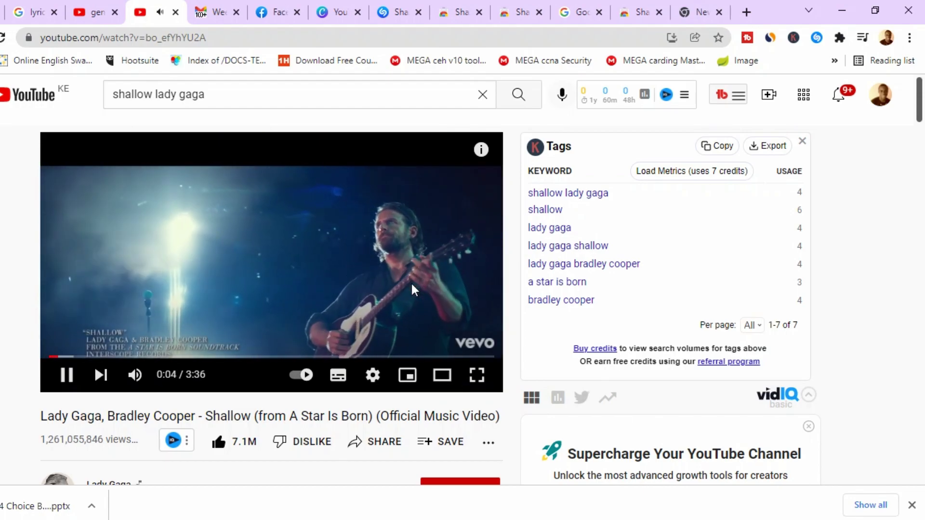
- Have Shazam identify the playing song as Shallow by Lady Gaga & Bradley Cooper
left_click(817, 37)
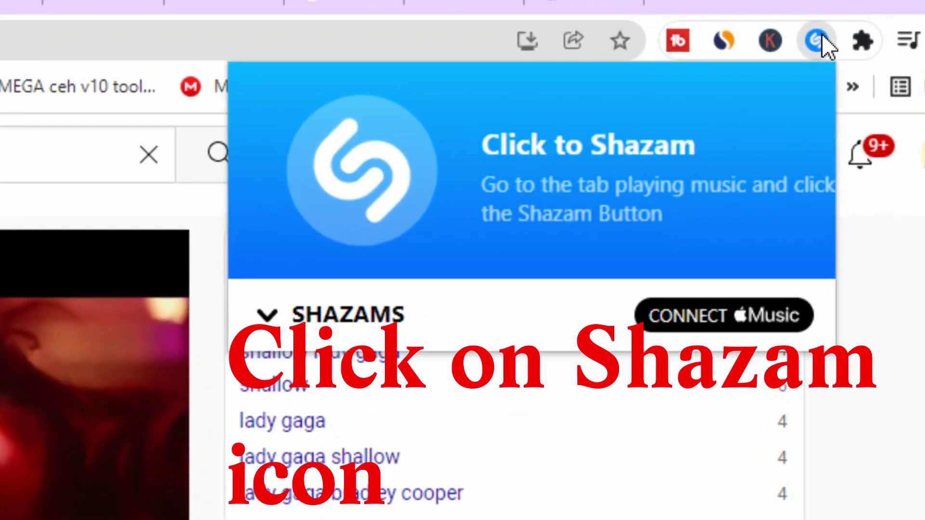
left_click(357, 171)
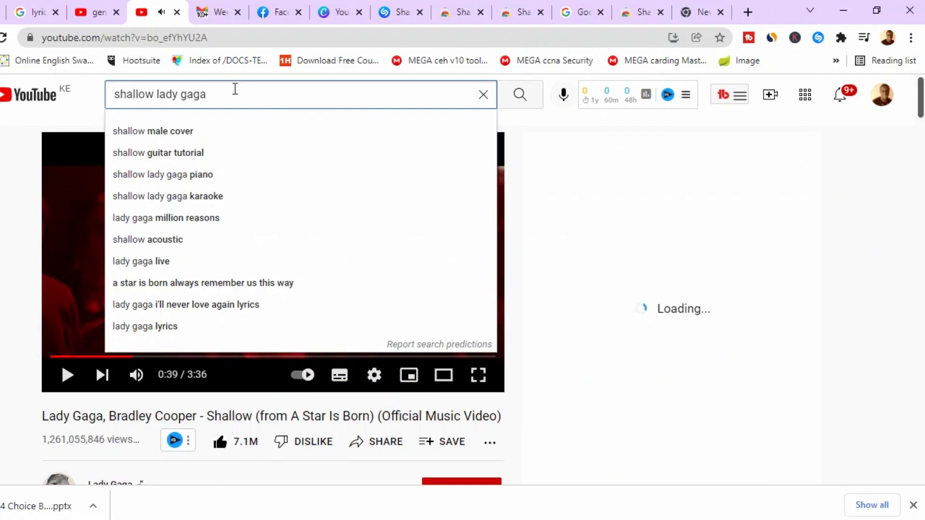
triple_click(235, 89)
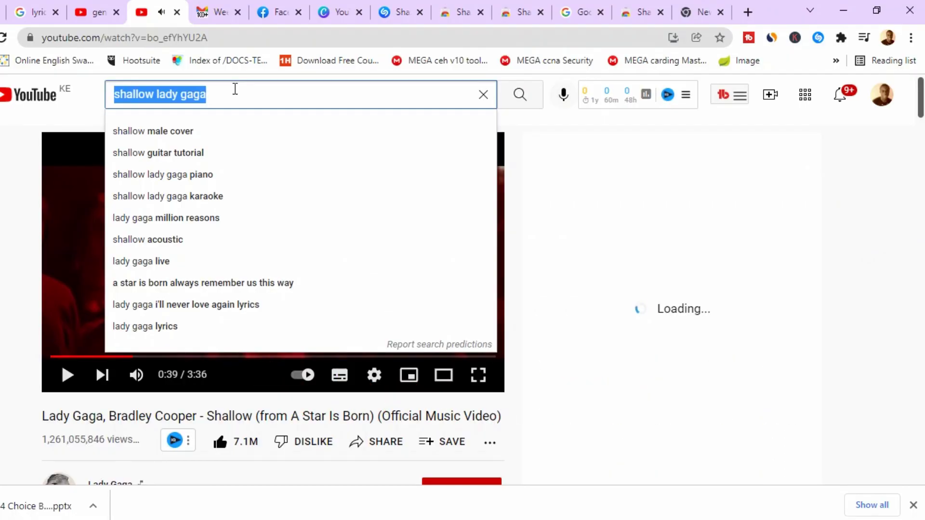
- Search YouTube for 'lil wayne ft rick ross' and have Shazam identify John (If I Die Today)
type("lil way")
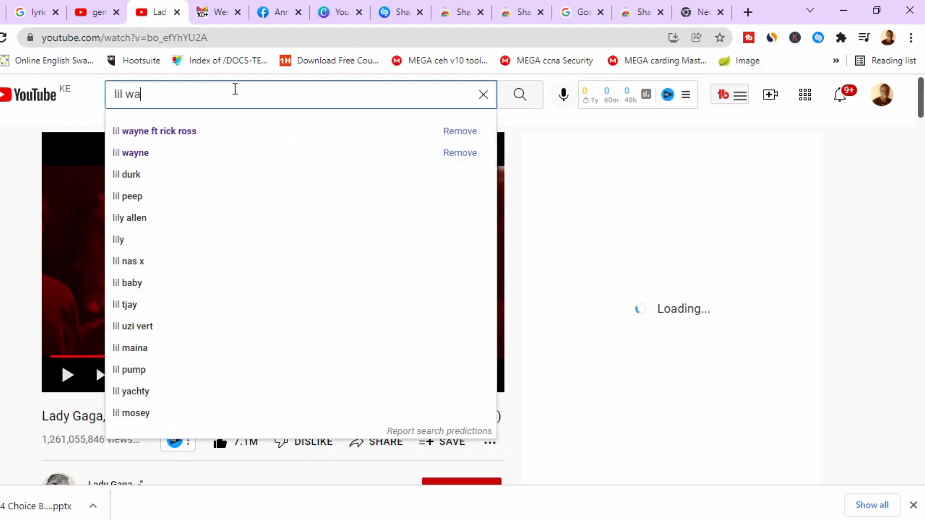
left_click(238, 131)
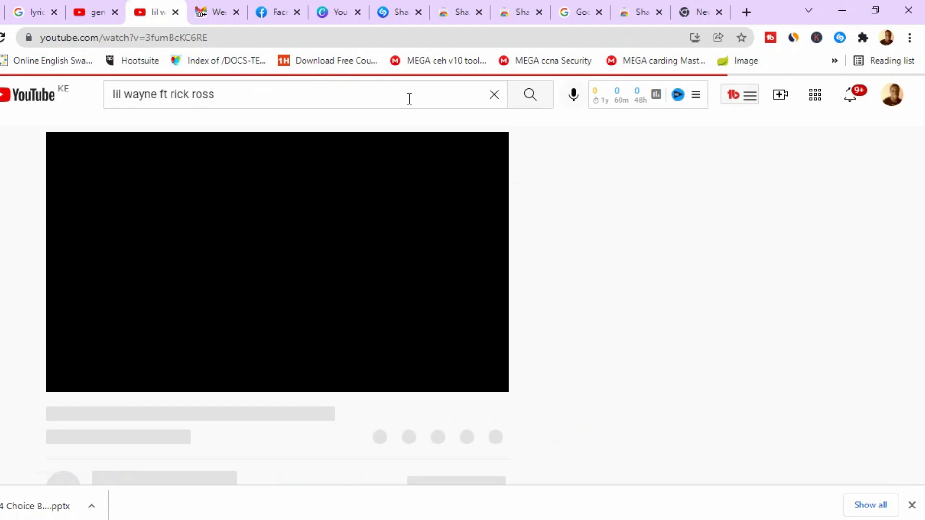
left_click(840, 37)
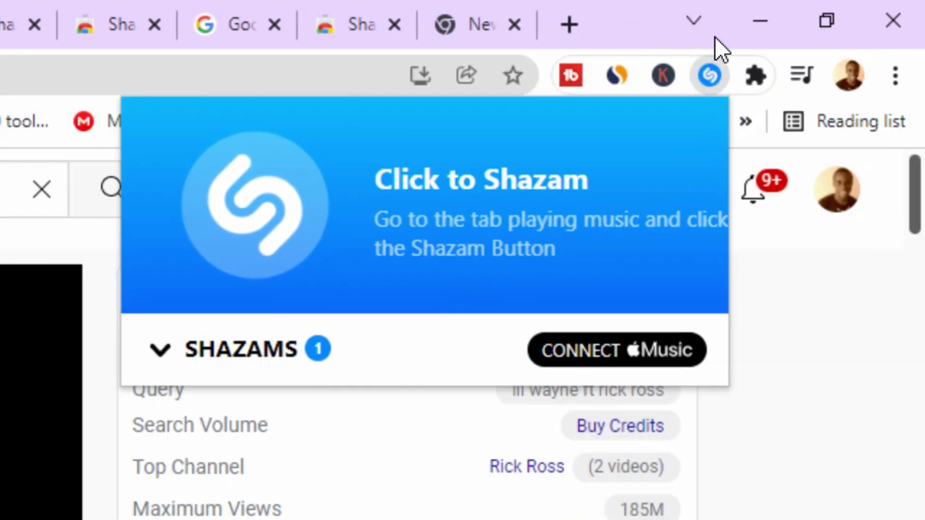
left_click(710, 75)
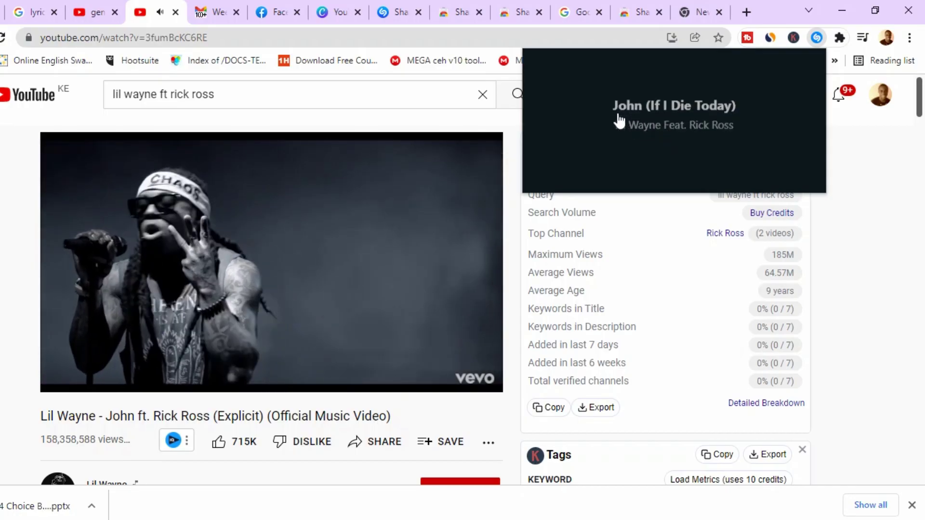